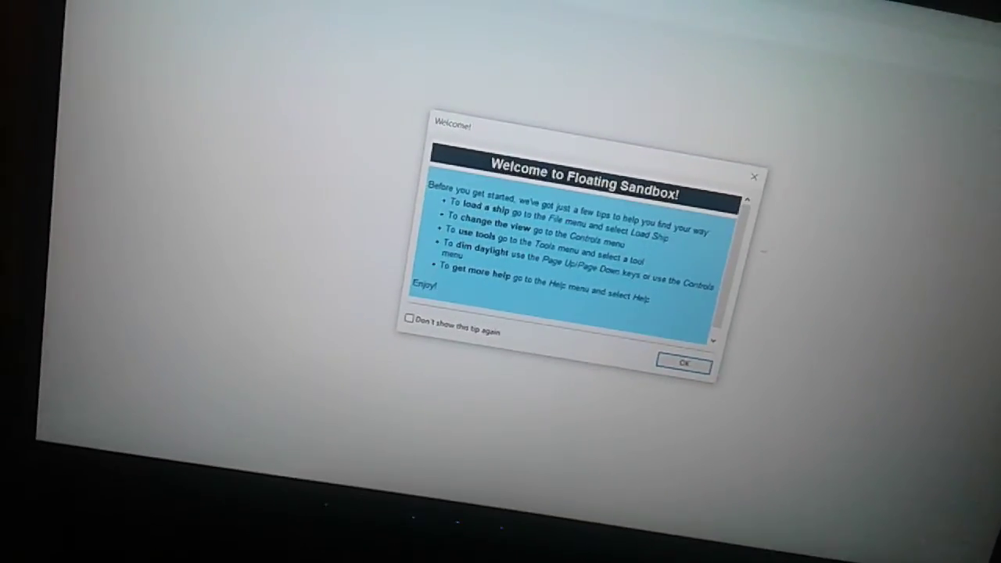
Close the Welcome tips dialog with OK and show the Tools menu above the floating Titanic
click(713, 361)
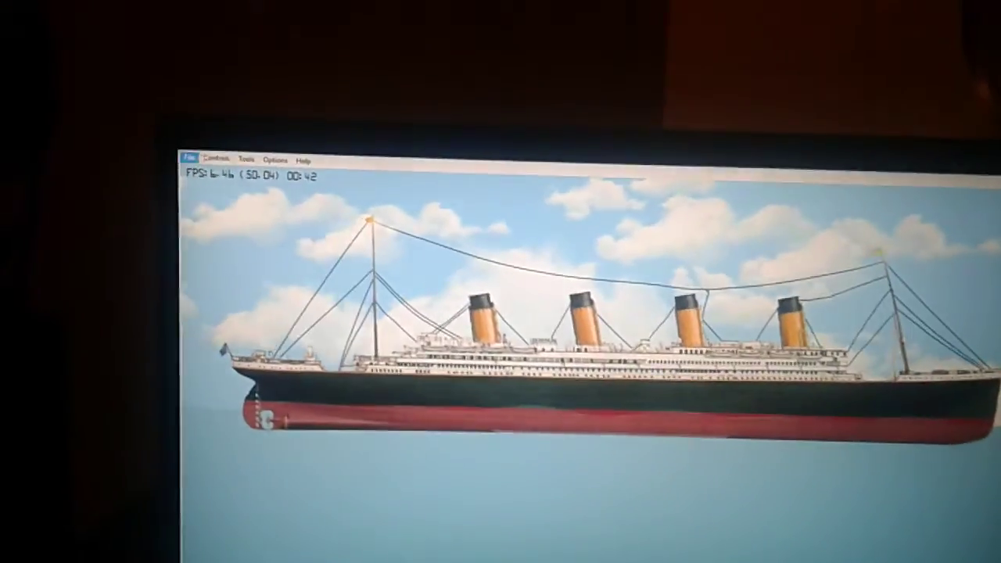
click(294, 166)
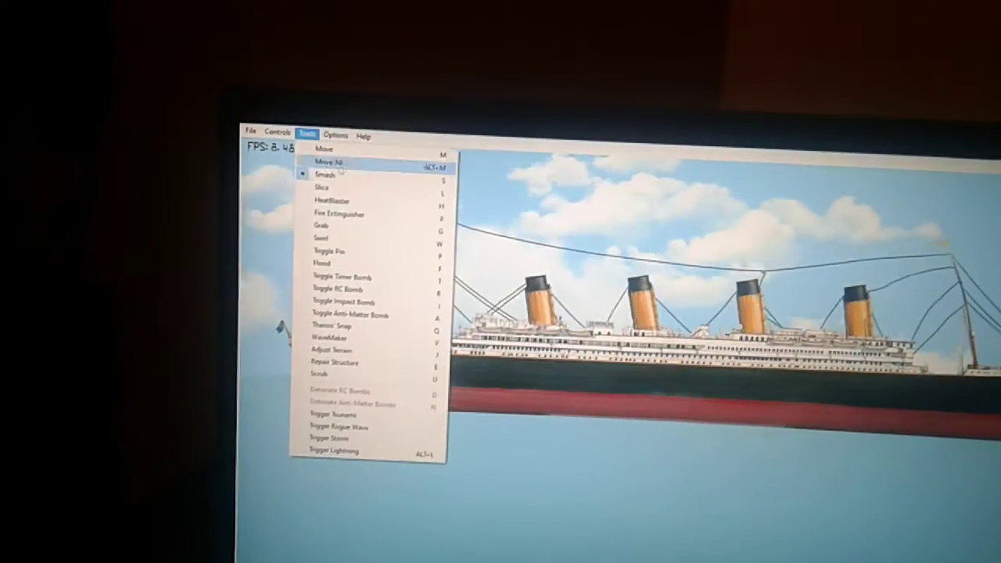
Select Toggle Anti-Matter Bomb and plant ten bombs in a row along the Titanic's hull
click(427, 317)
click(482, 376)
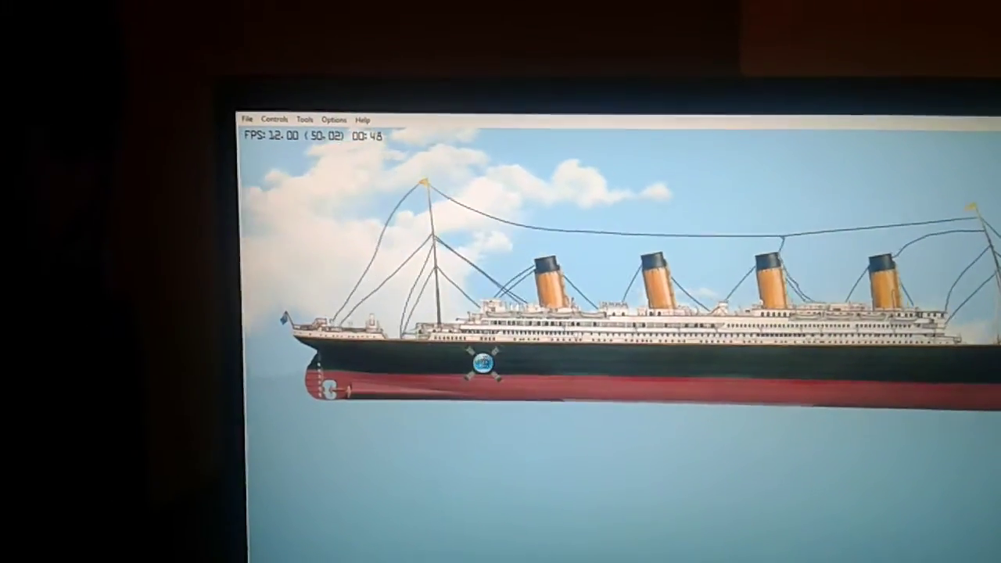
click(529, 375)
click(552, 375)
click(555, 310)
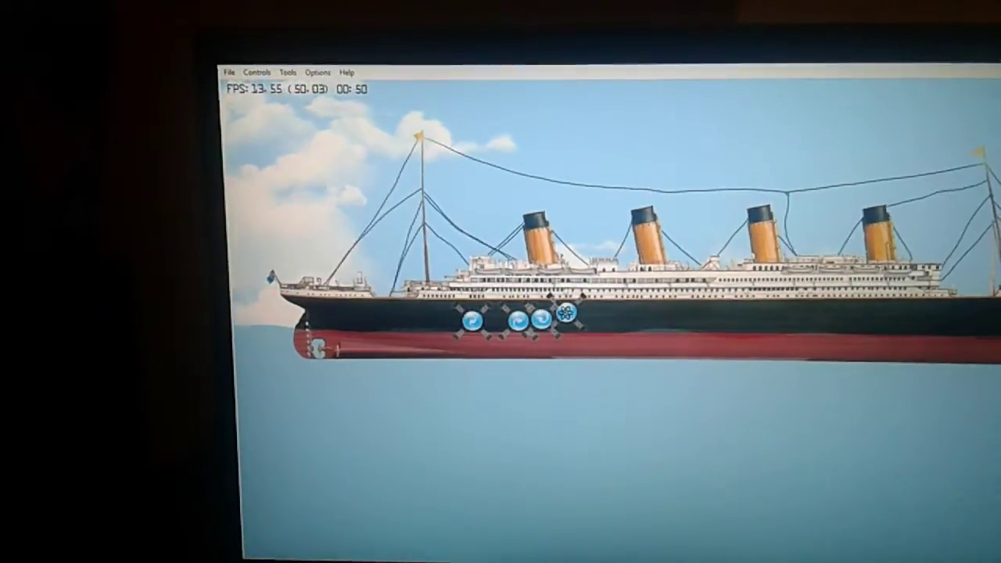
click(584, 316)
click(615, 320)
click(658, 320)
click(722, 315)
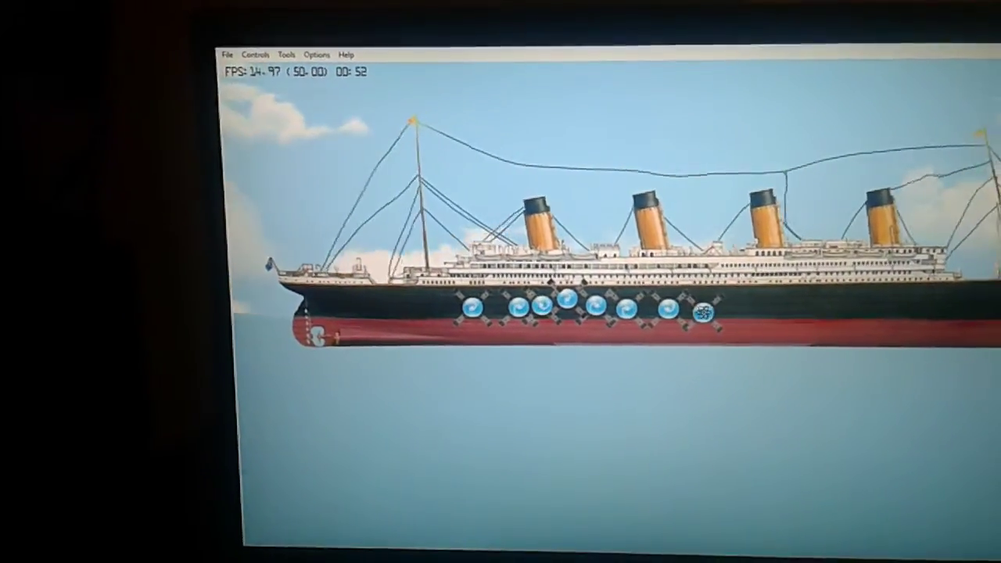
click(770, 316)
click(786, 316)
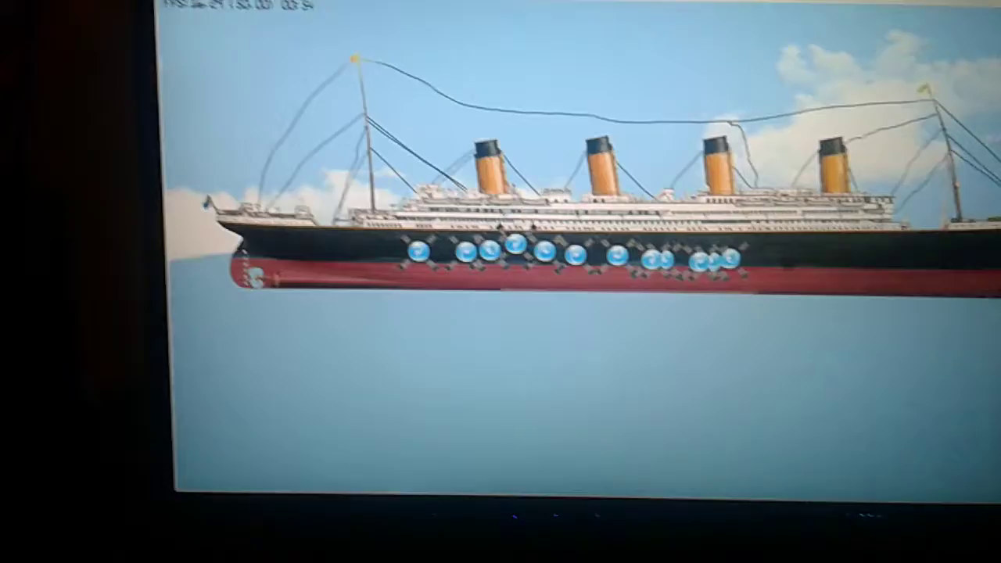